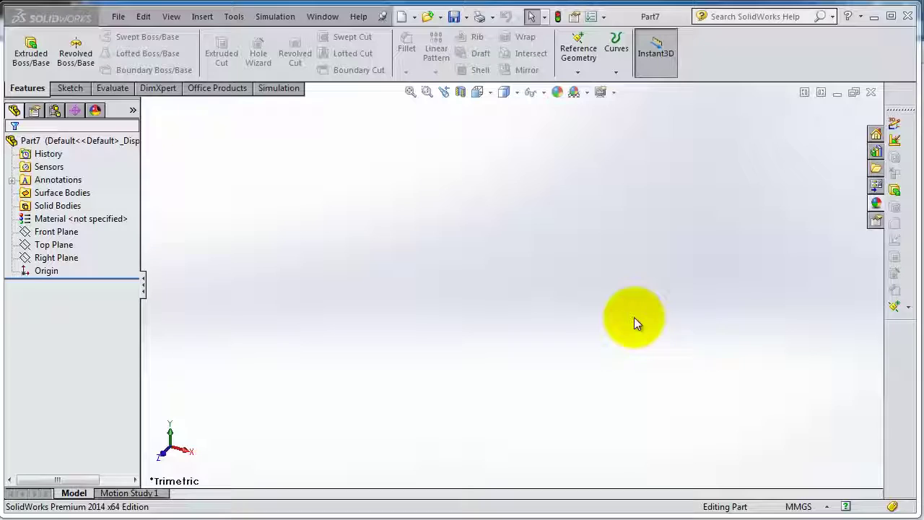
Start a new sketch on the Front Plane.
left_click(45, 142)
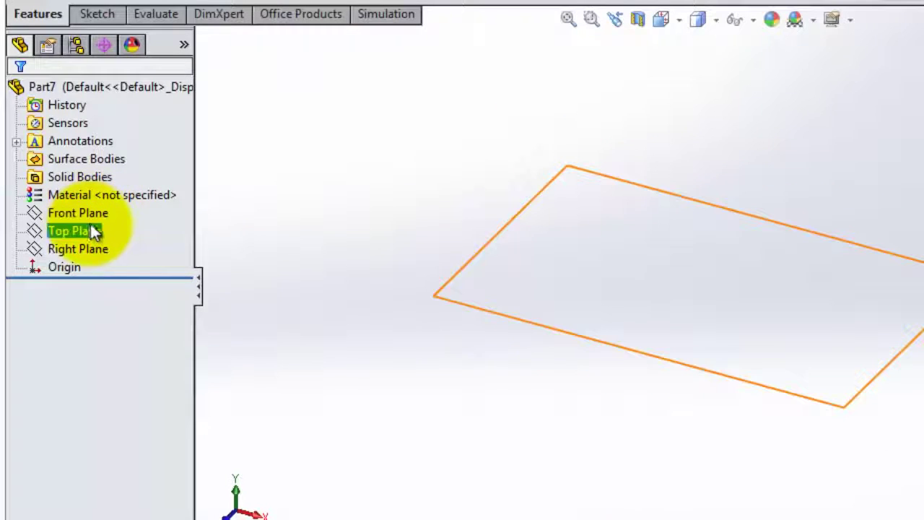
left_click(93, 225)
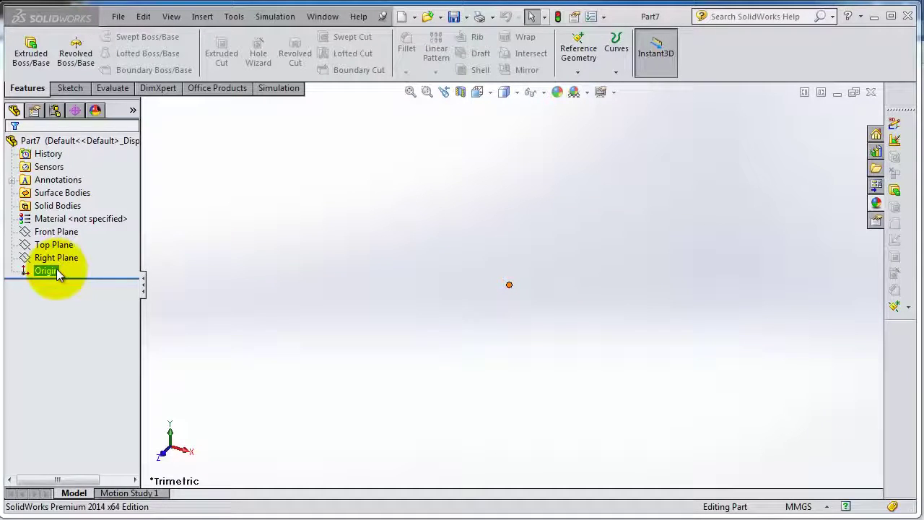
left_click(75, 233)
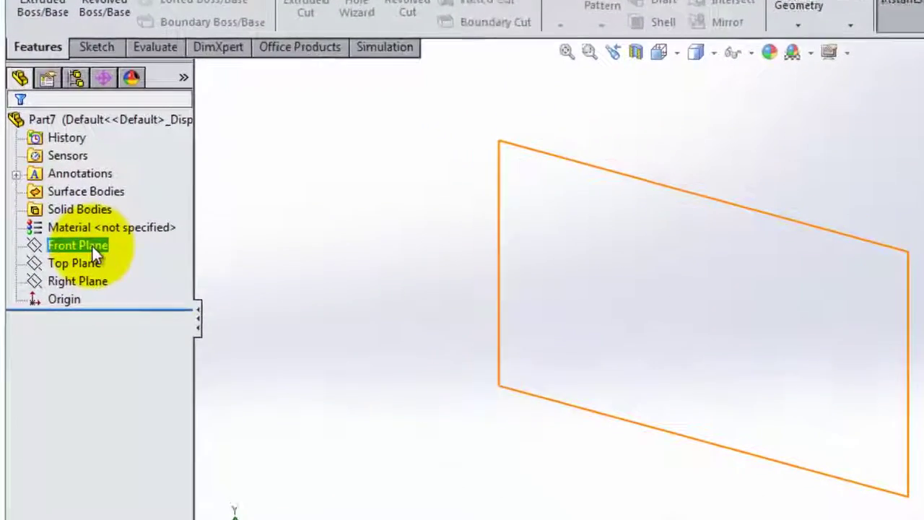
left_click(92, 247)
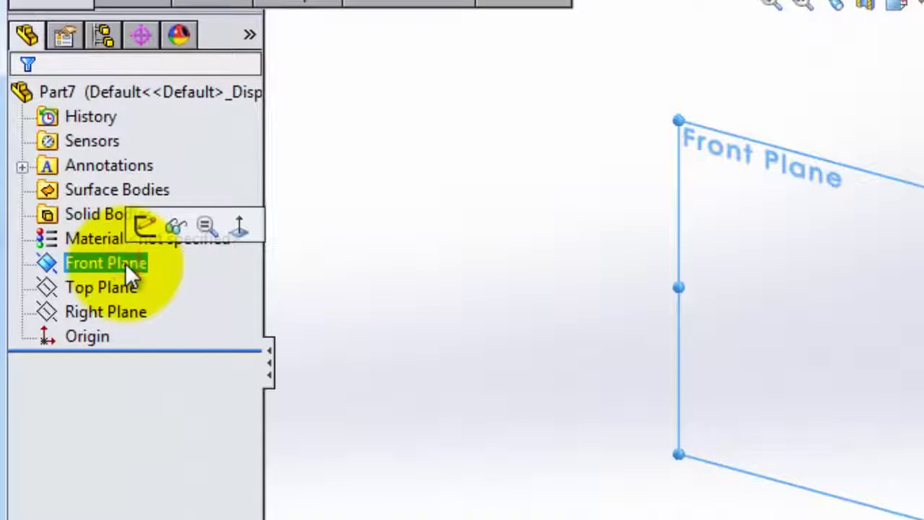
left_click(146, 232)
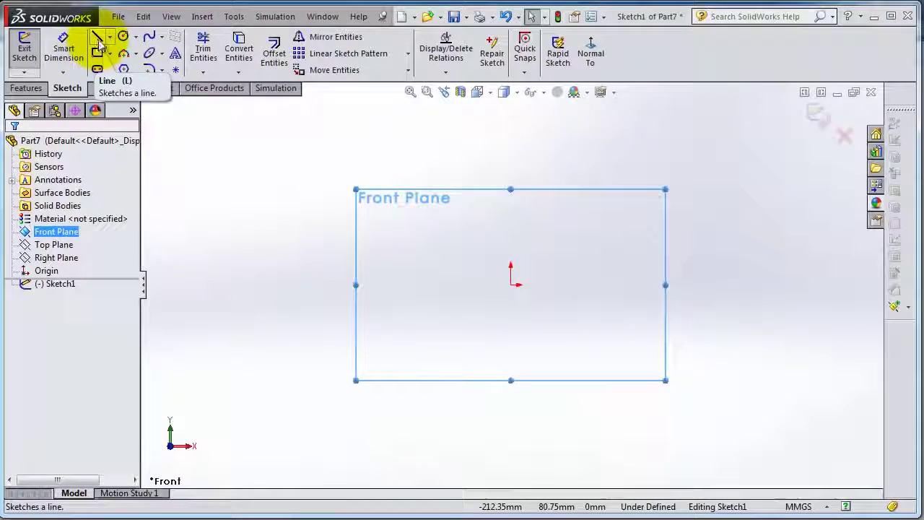
Sketch an inclined line from the origin to an upper endpoint at about X 70 mm, Y 81 mm.
left_click(98, 37)
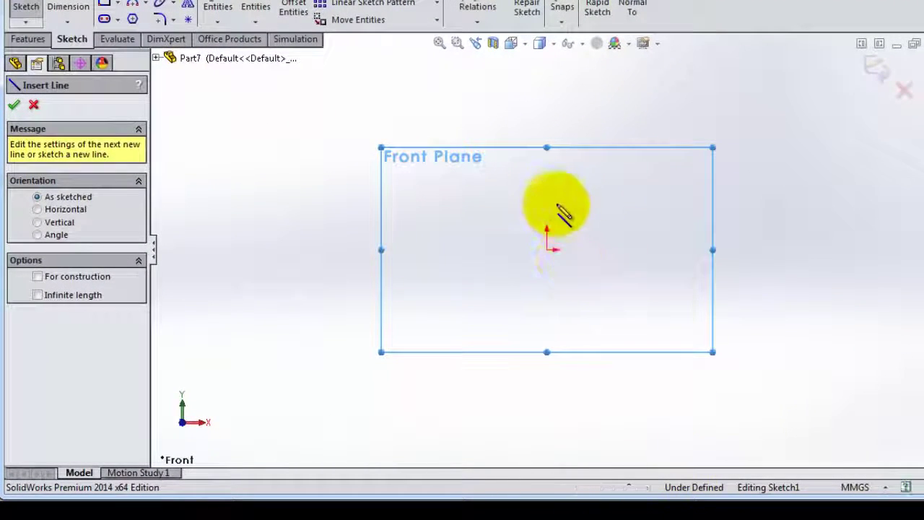
left_click(546, 250)
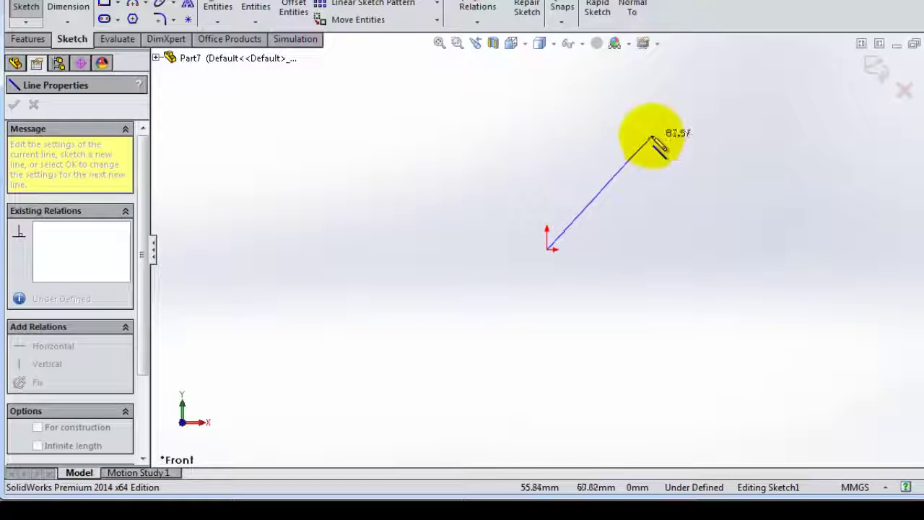
left_click(679, 101)
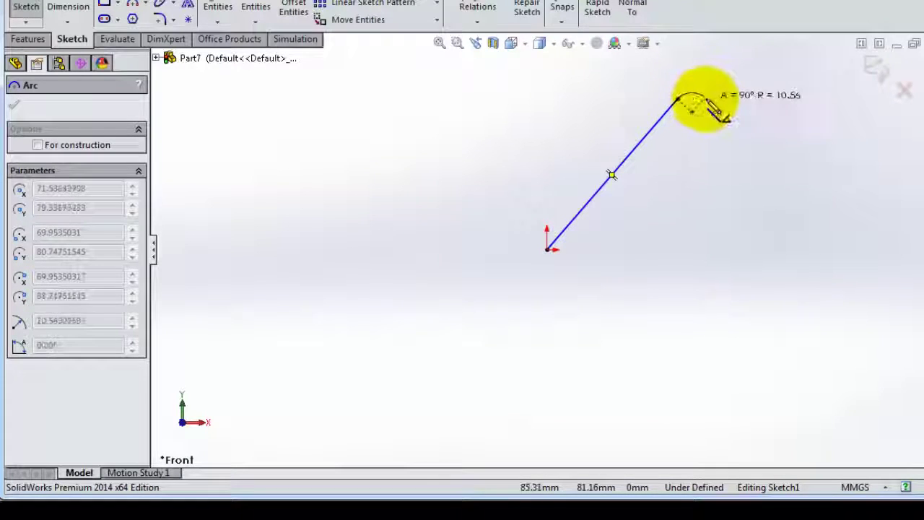
right_click(681, 93)
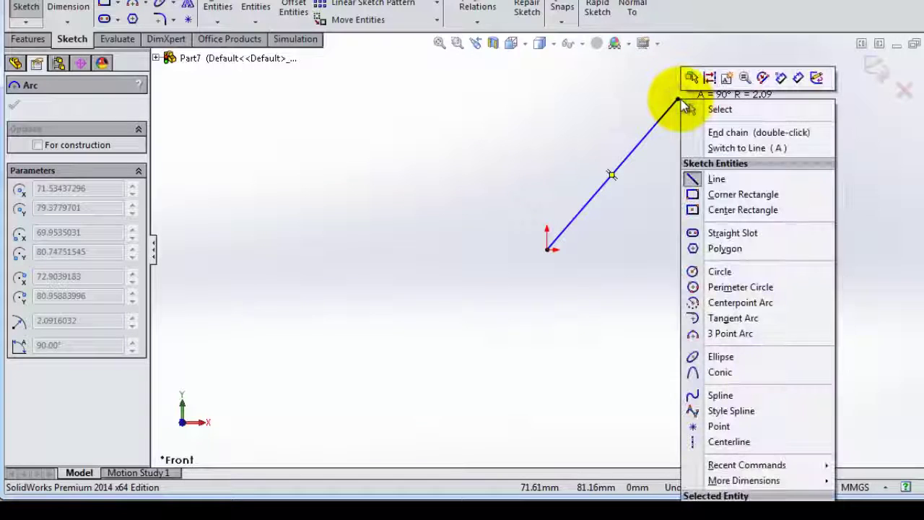
key("a")
key("Escape")
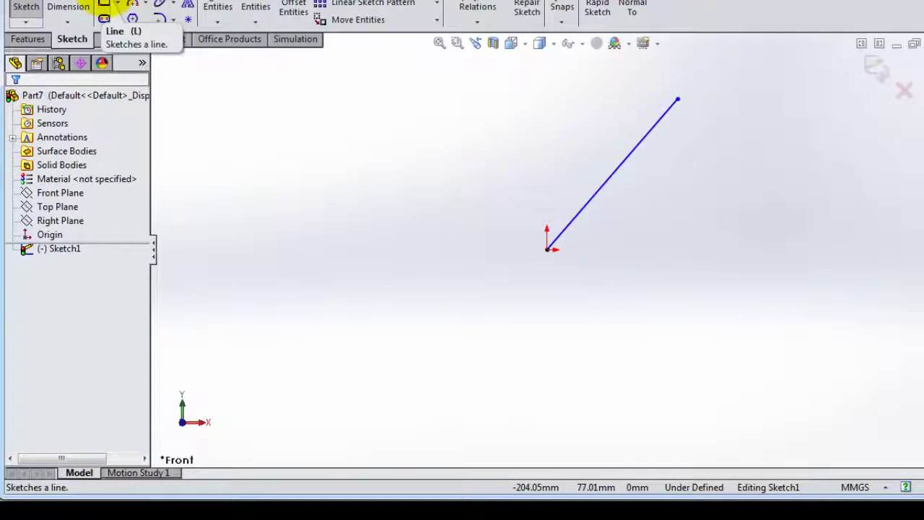
Sketch a line about 191 mm long ending at the inclined line's midpoint, continued by a perpendicular line about 77 mm long.
left_click(103, 4)
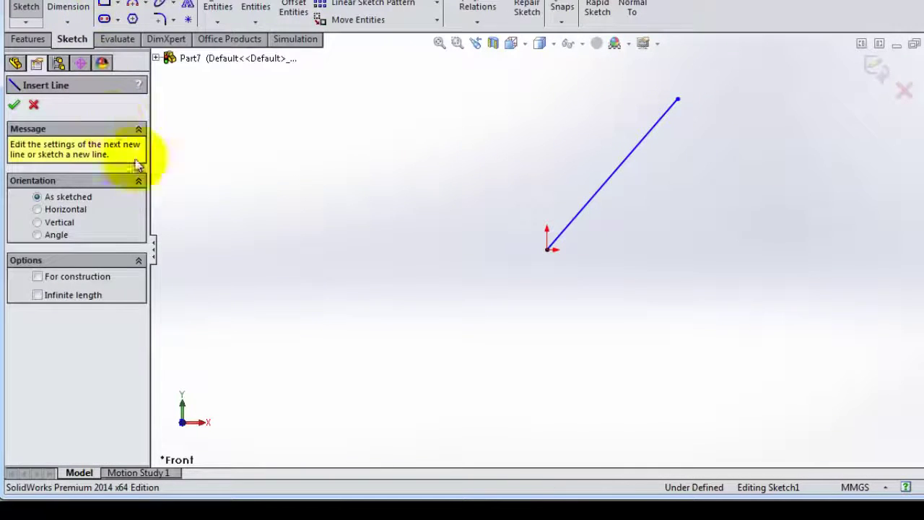
left_click(260, 126)
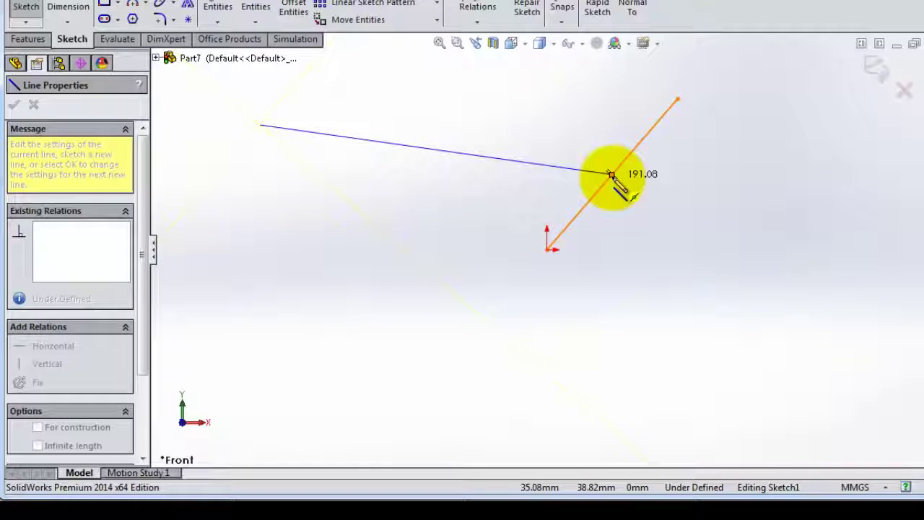
left_click(611, 174)
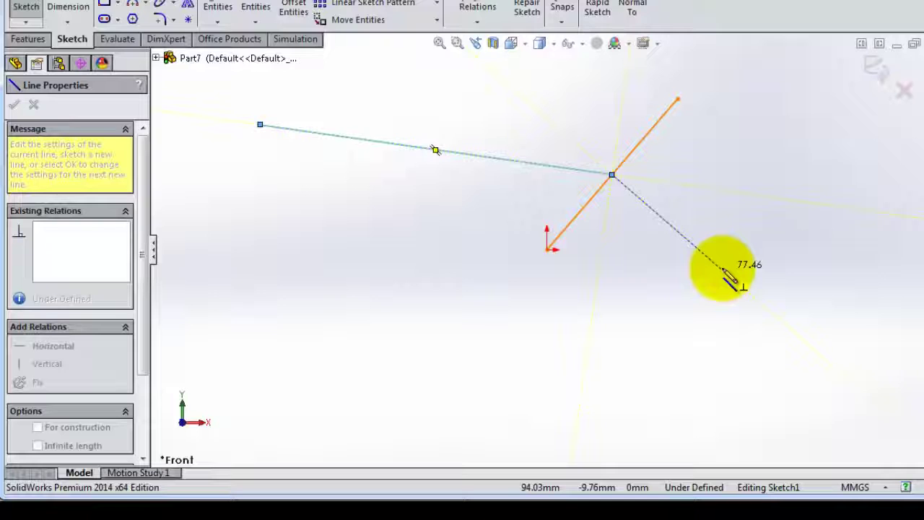
left_click(720, 269)
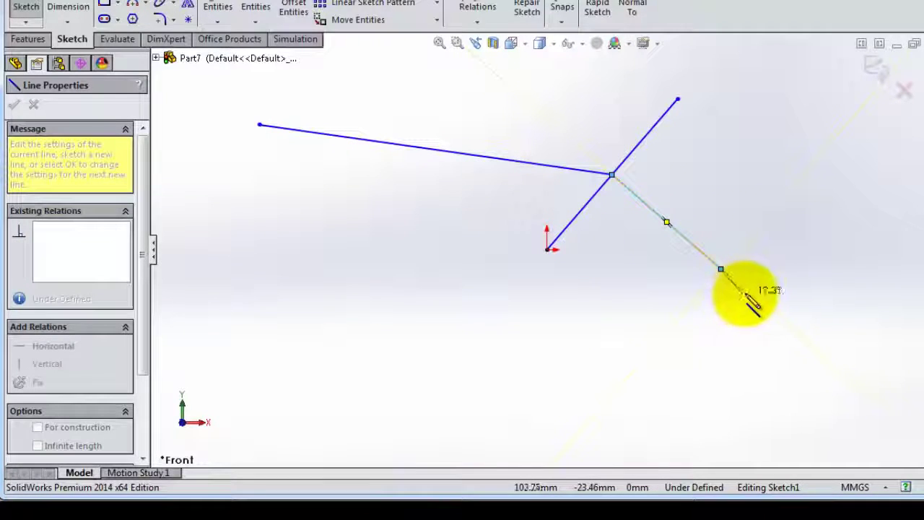
key("Escape")
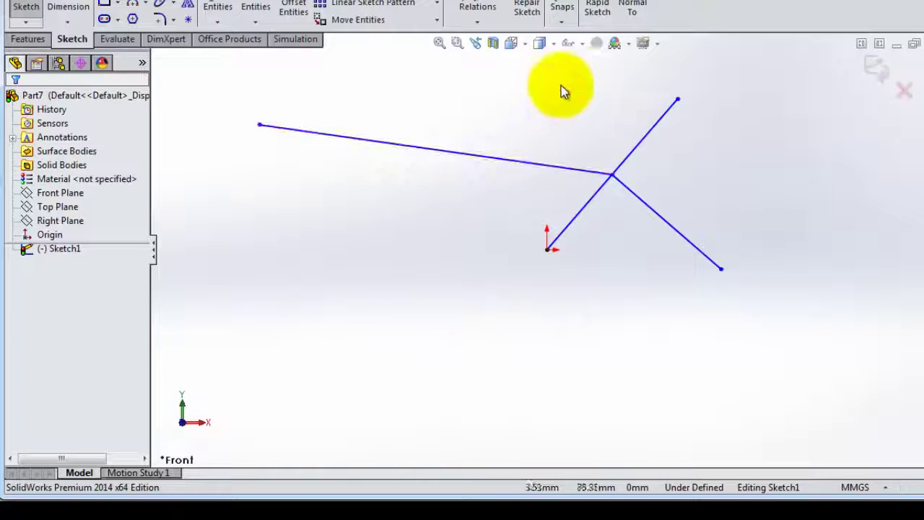
Show the sketch relations and inspect the perpendicular and midpoint relations where the three lines meet.
left_click(583, 45)
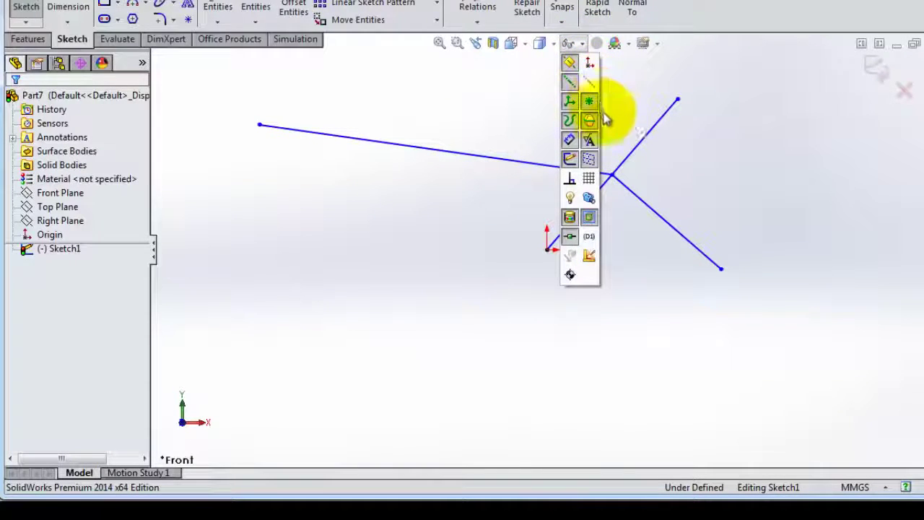
left_click(572, 182)
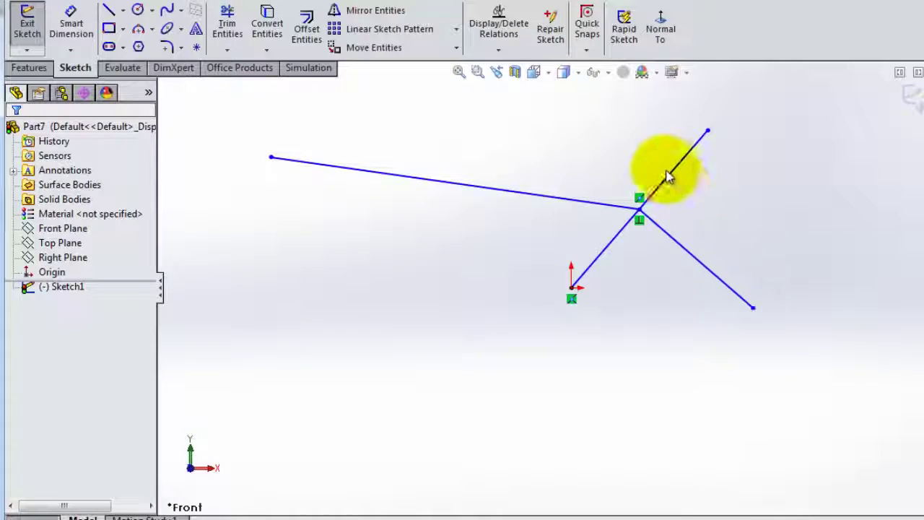
scroll(670, 175, "down", 2)
scroll(668, 214, "down", 1)
left_click(606, 231)
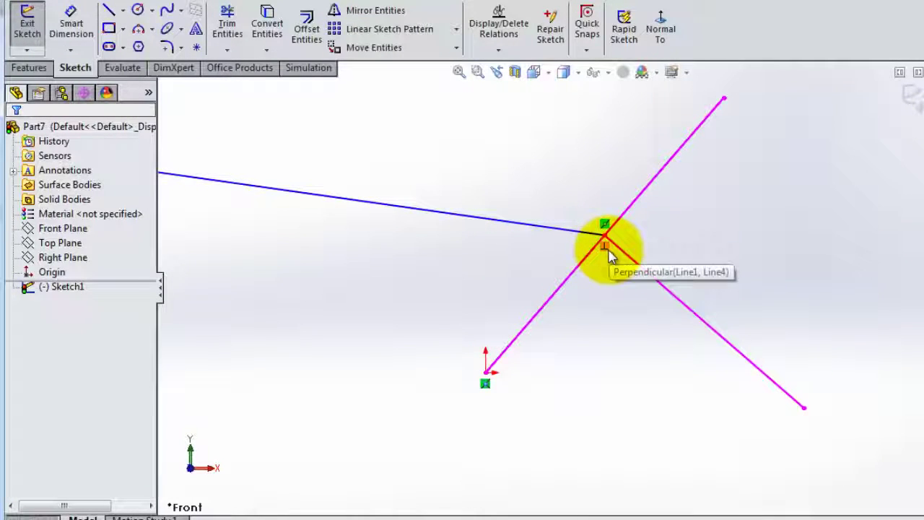
left_click(607, 246)
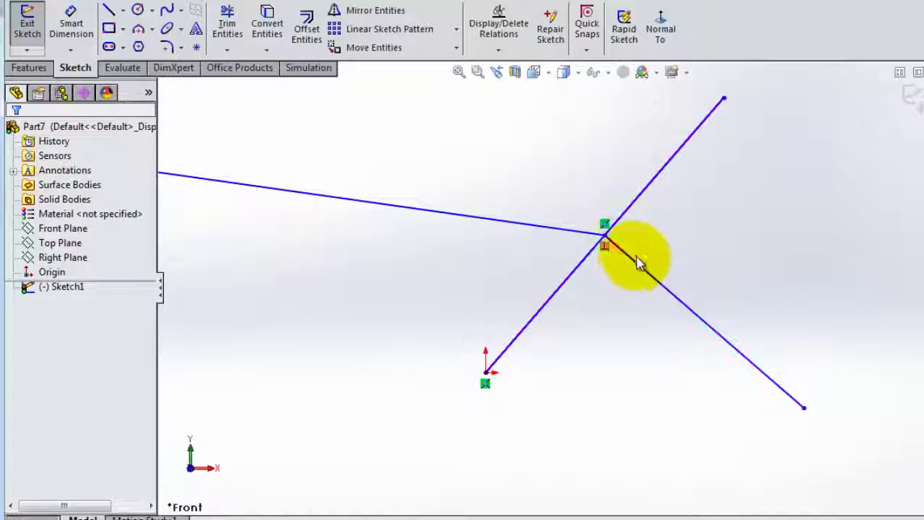
left_click(604, 224)
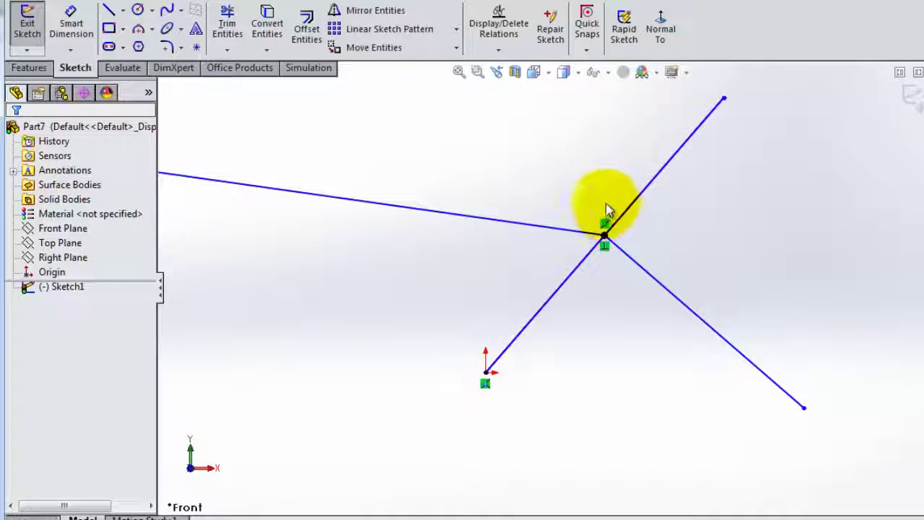
Delete the midpoint relation at the lines' junction, and recreate it by moving the shared endpoint back onto the inclined line's midpoint.
mouse_move(604, 238)
left_mouse_down()
mouse_move(612, 220)
mouse_move(587, 258)
mouse_move(618, 229)
mouse_move(616, 219)
mouse_move(603, 247)
mouse_move(625, 244)
mouse_move(617, 267)
mouse_move(603, 243)
left_mouse_up()
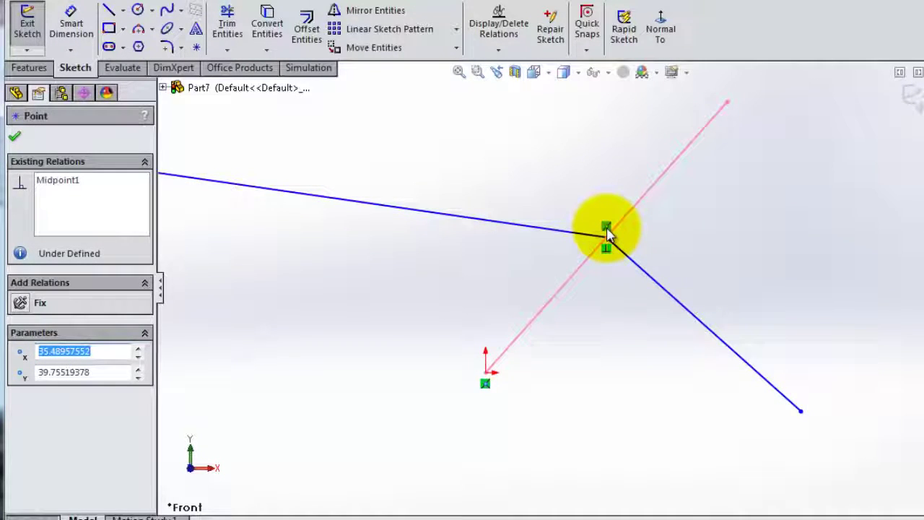
right_click(605, 229)
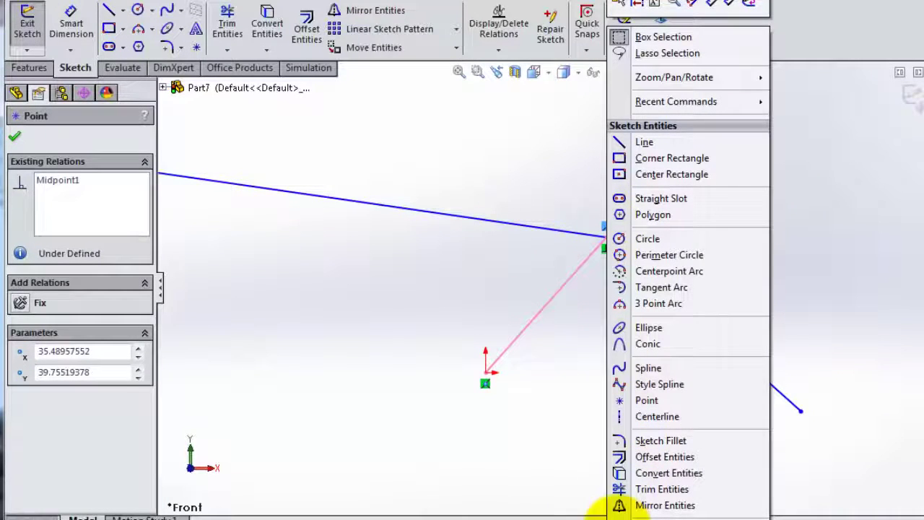
left_click(532, 159)
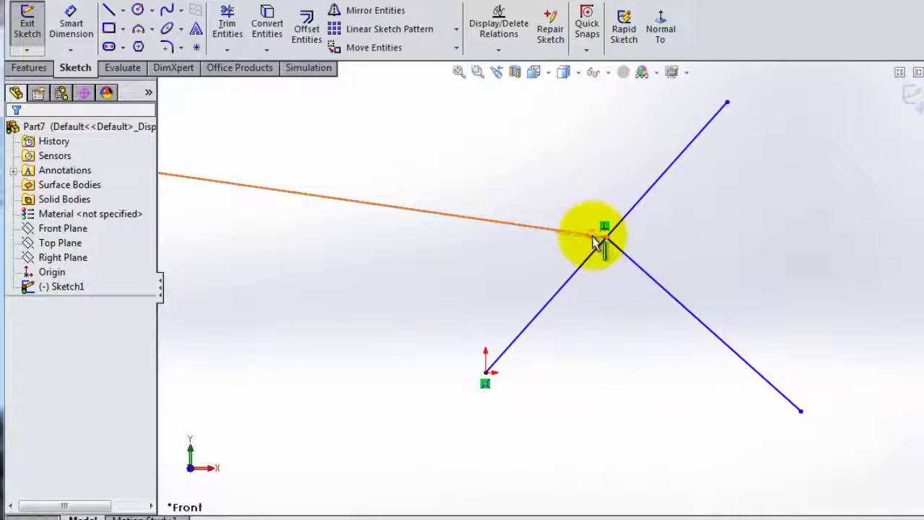
mouse_move(594, 242)
left_mouse_down()
mouse_move(581, 258)
mouse_move(586, 280)
mouse_move(548, 243)
mouse_move(470, 196)
mouse_move(526, 252)
mouse_move(416, 196)
mouse_move(449, 227)
mouse_move(398, 200)
mouse_move(462, 250)
mouse_move(399, 210)
mouse_move(426, 214)
mouse_move(400, 211)
mouse_move(415, 221)
mouse_move(361, 192)
mouse_move(426, 223)
mouse_move(538, 236)
left_mouse_up()
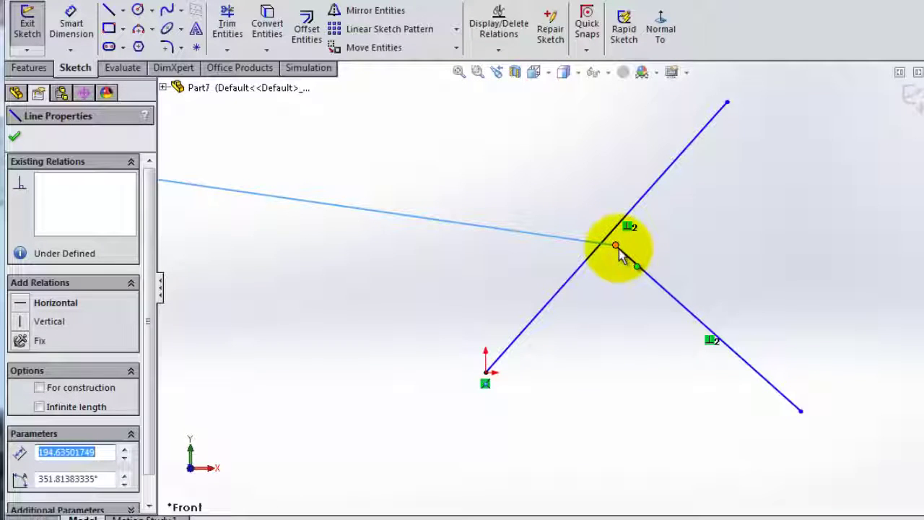
mouse_move(618, 251)
left_mouse_down()
mouse_move(602, 237)
mouse_move(617, 249)
mouse_move(609, 249)
left_mouse_up()
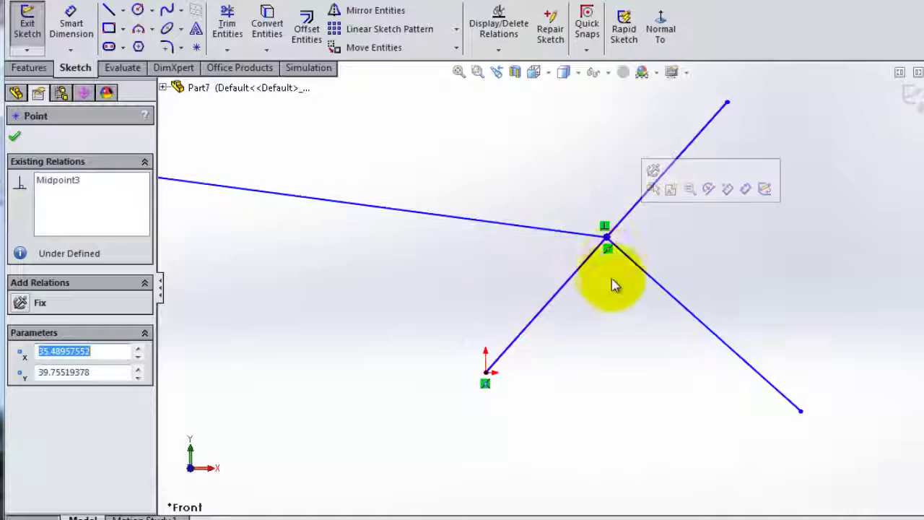
Hide the sketch relation symbols in the graphics area.
scroll(586, 376, "up", 2)
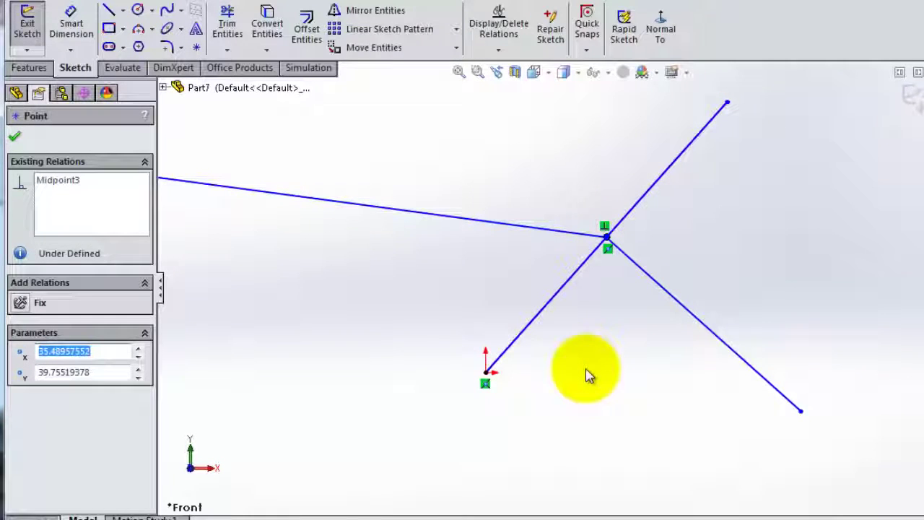
left_click(608, 72)
left_click(594, 214)
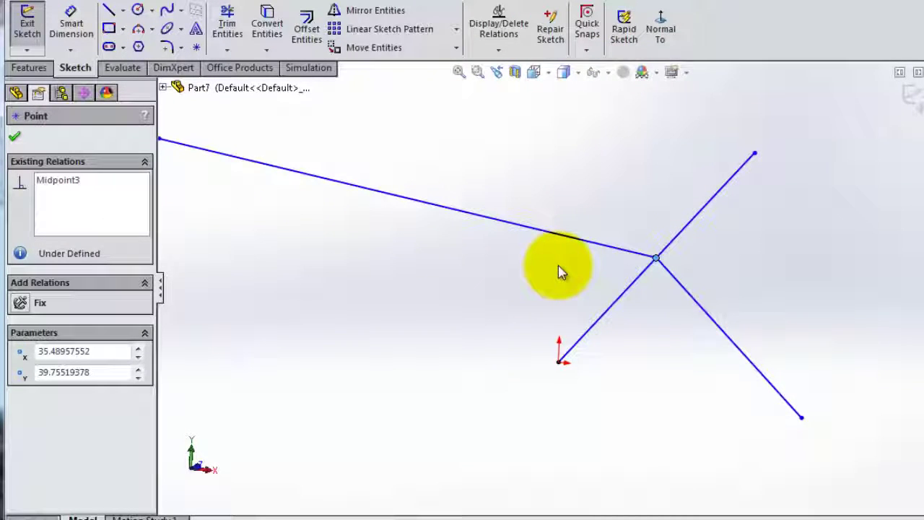
scroll(561, 272, "up", 2)
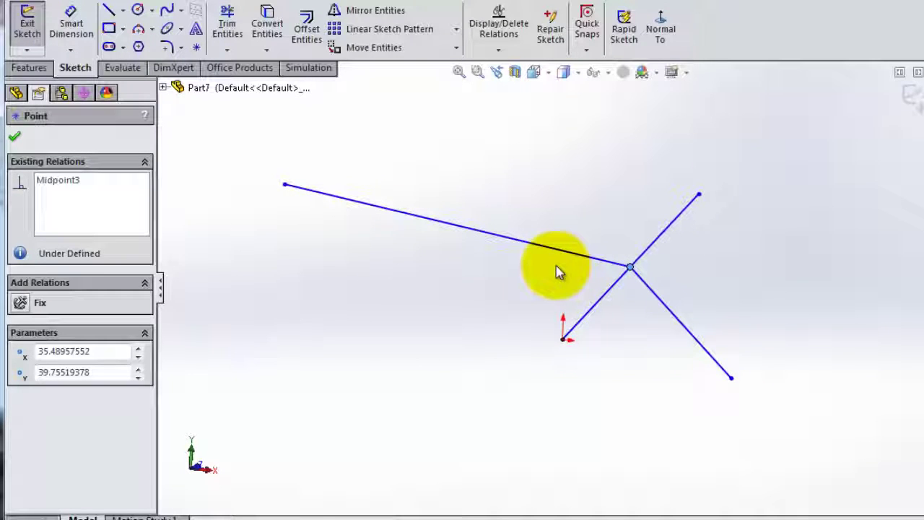
scroll(557, 272, "down", 1)
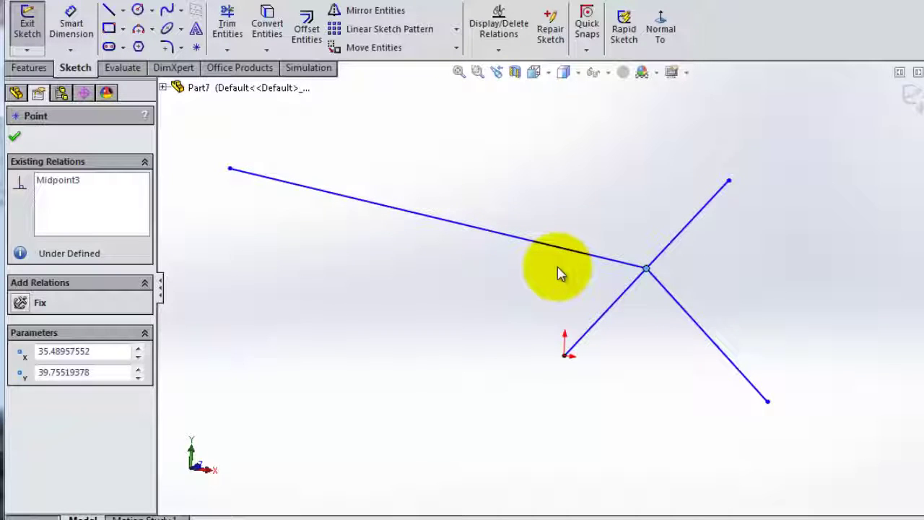